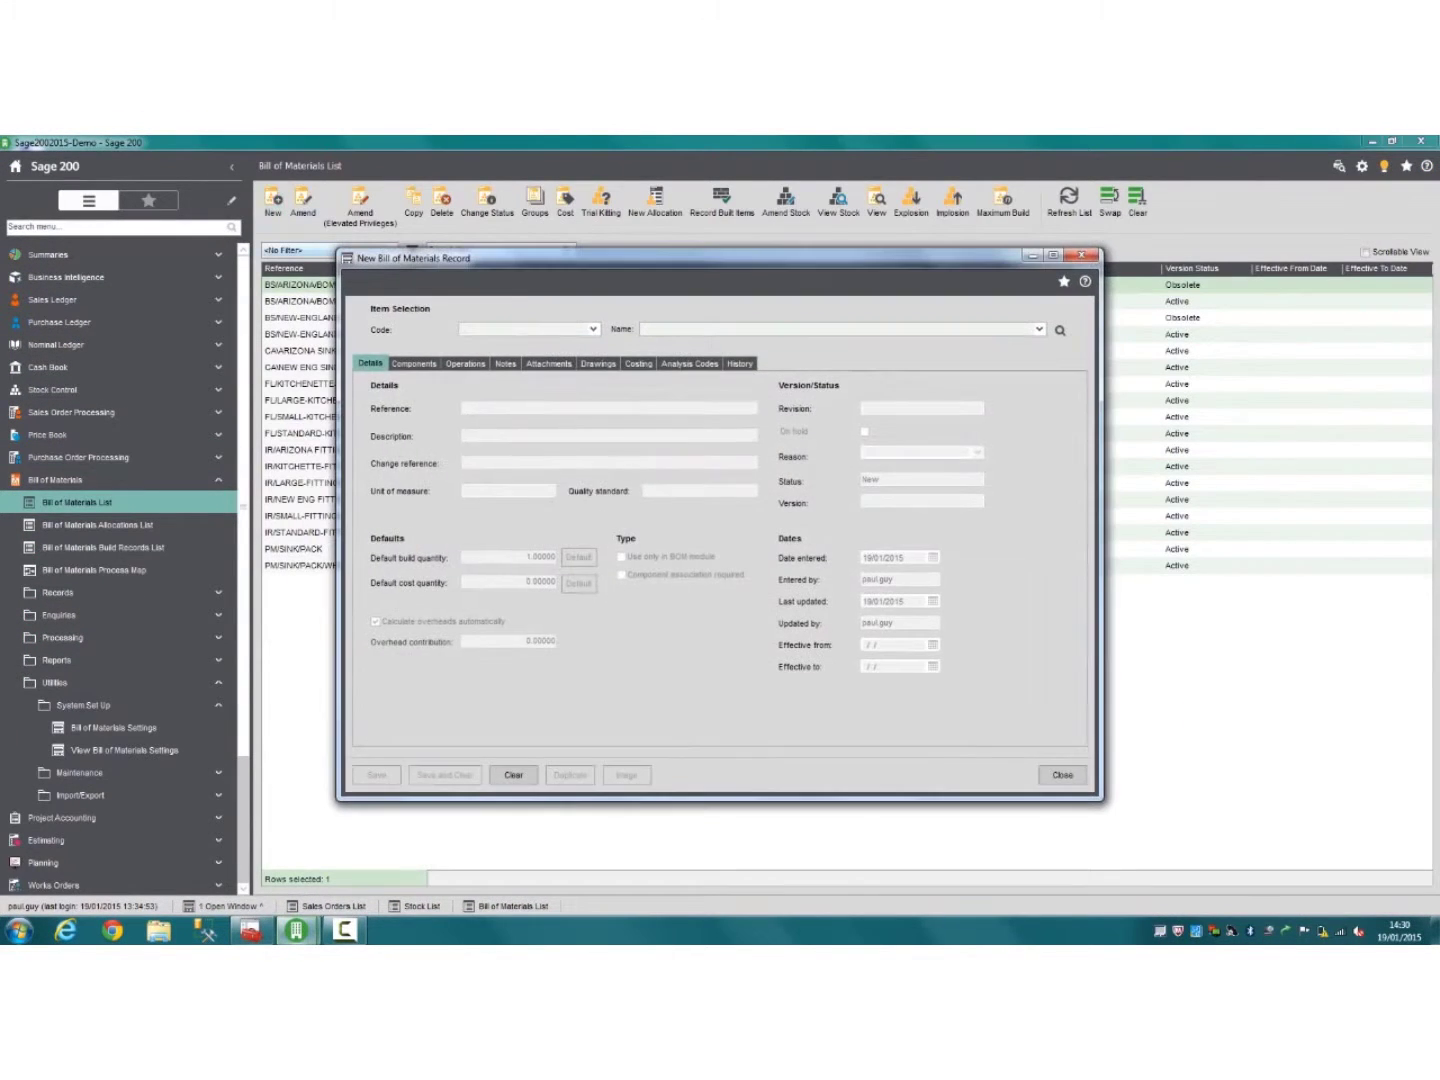
type("S")
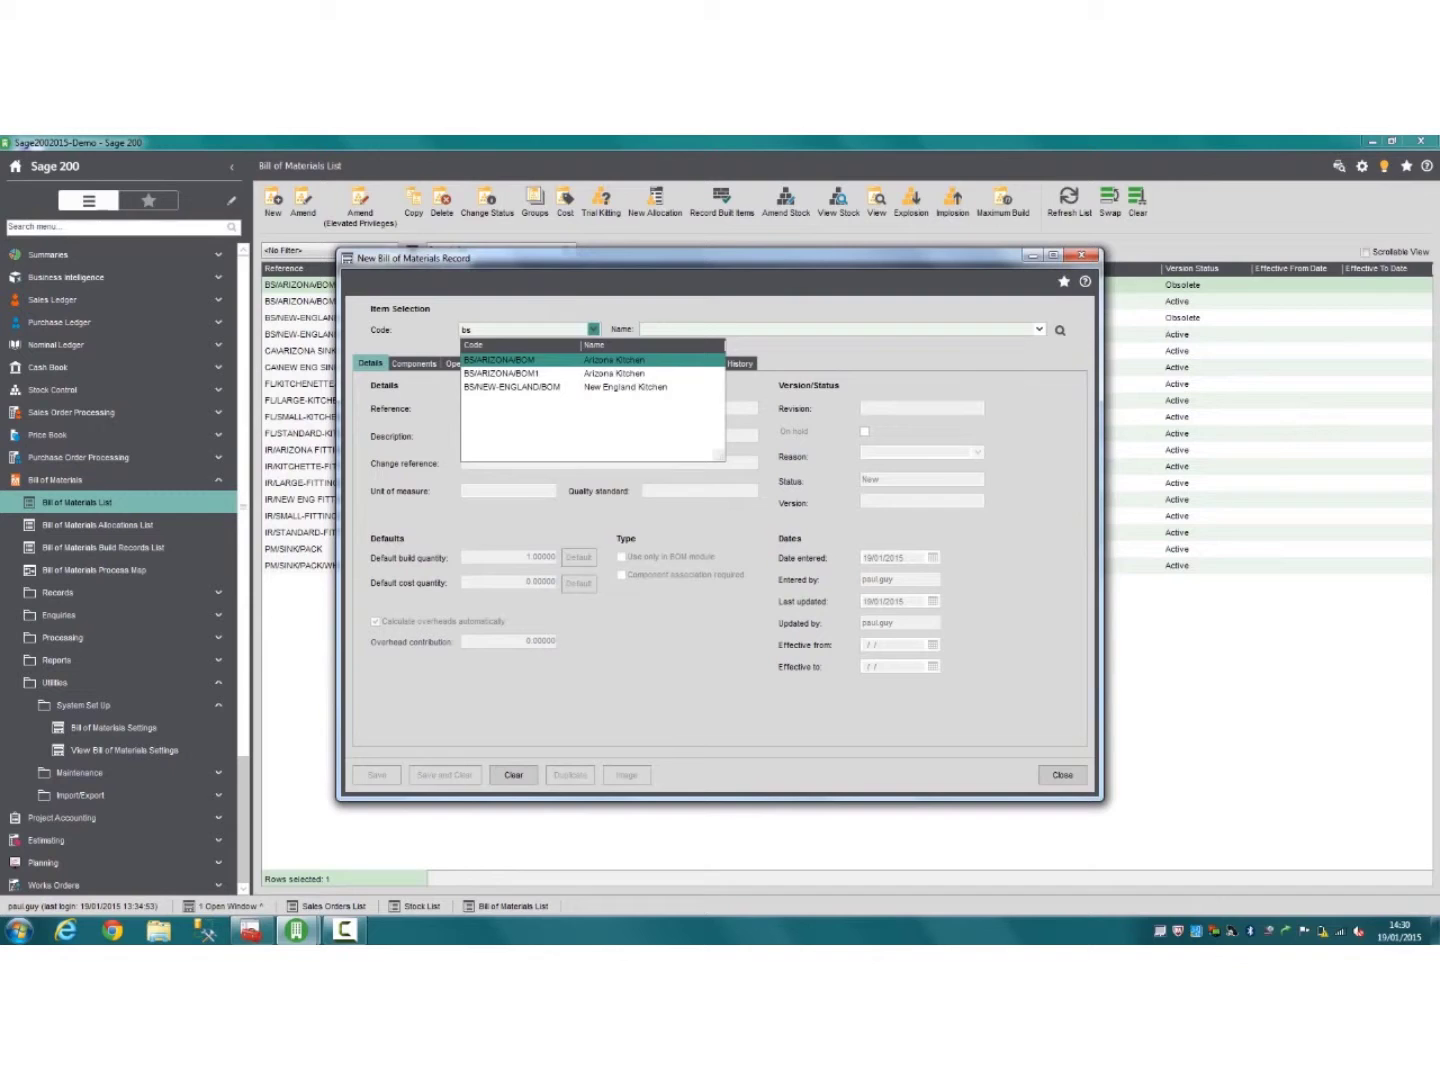
- Accept code BS/ARIZONA/BOM1 for Arizona Kitchen and insert a new component line
key("Return")
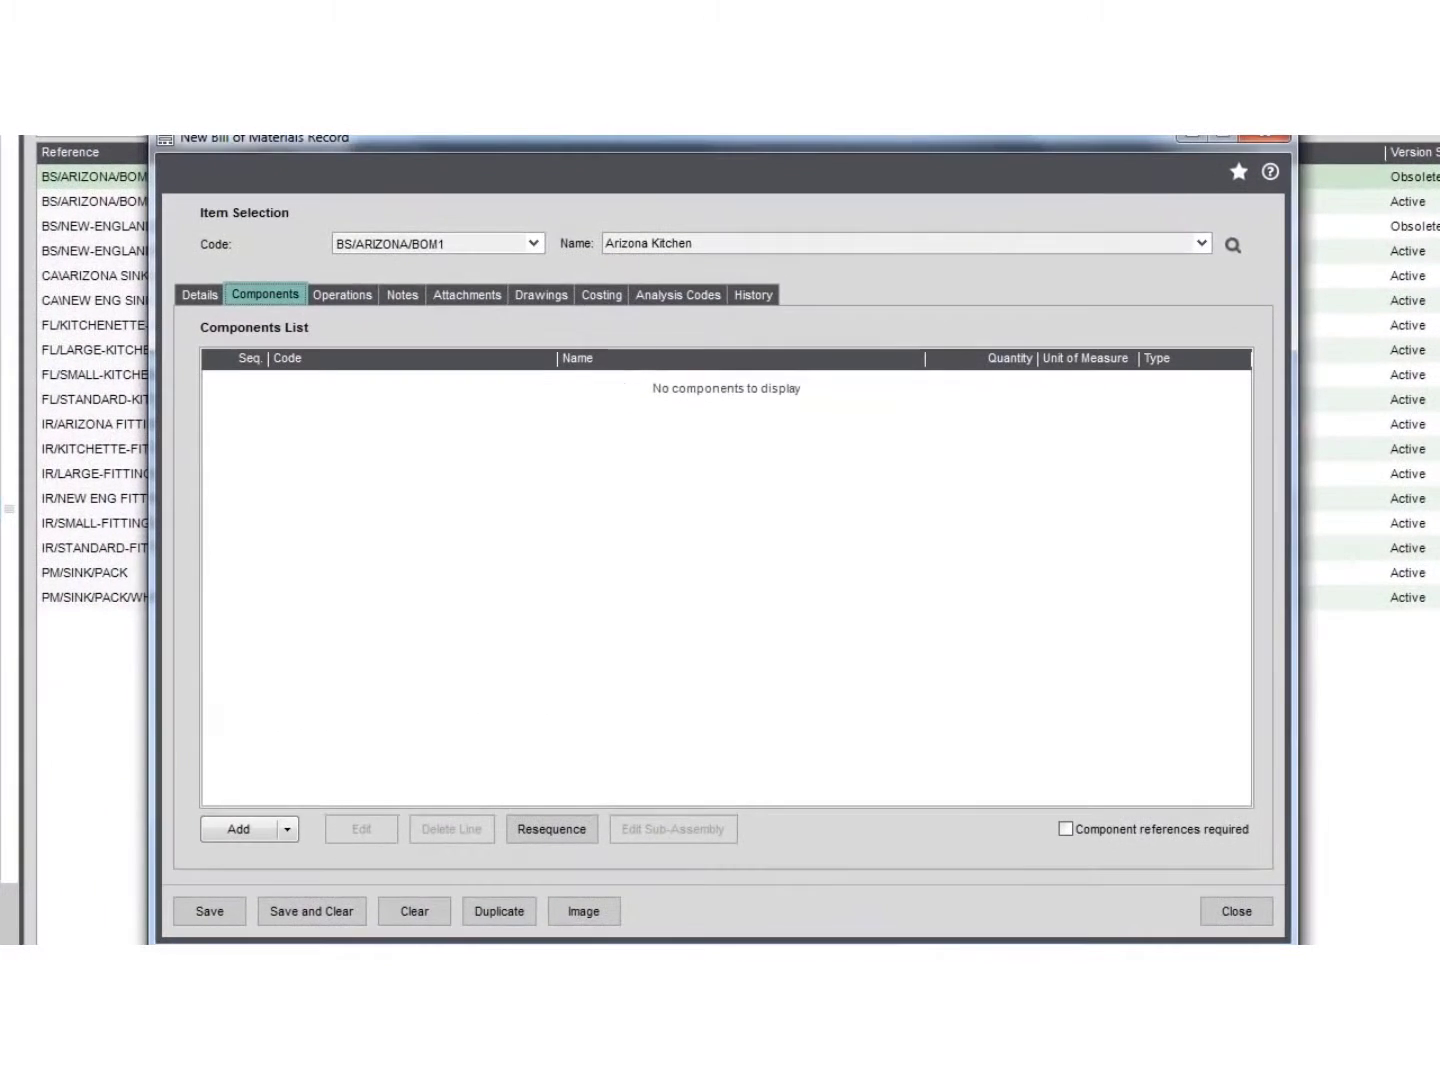
key("Insert")
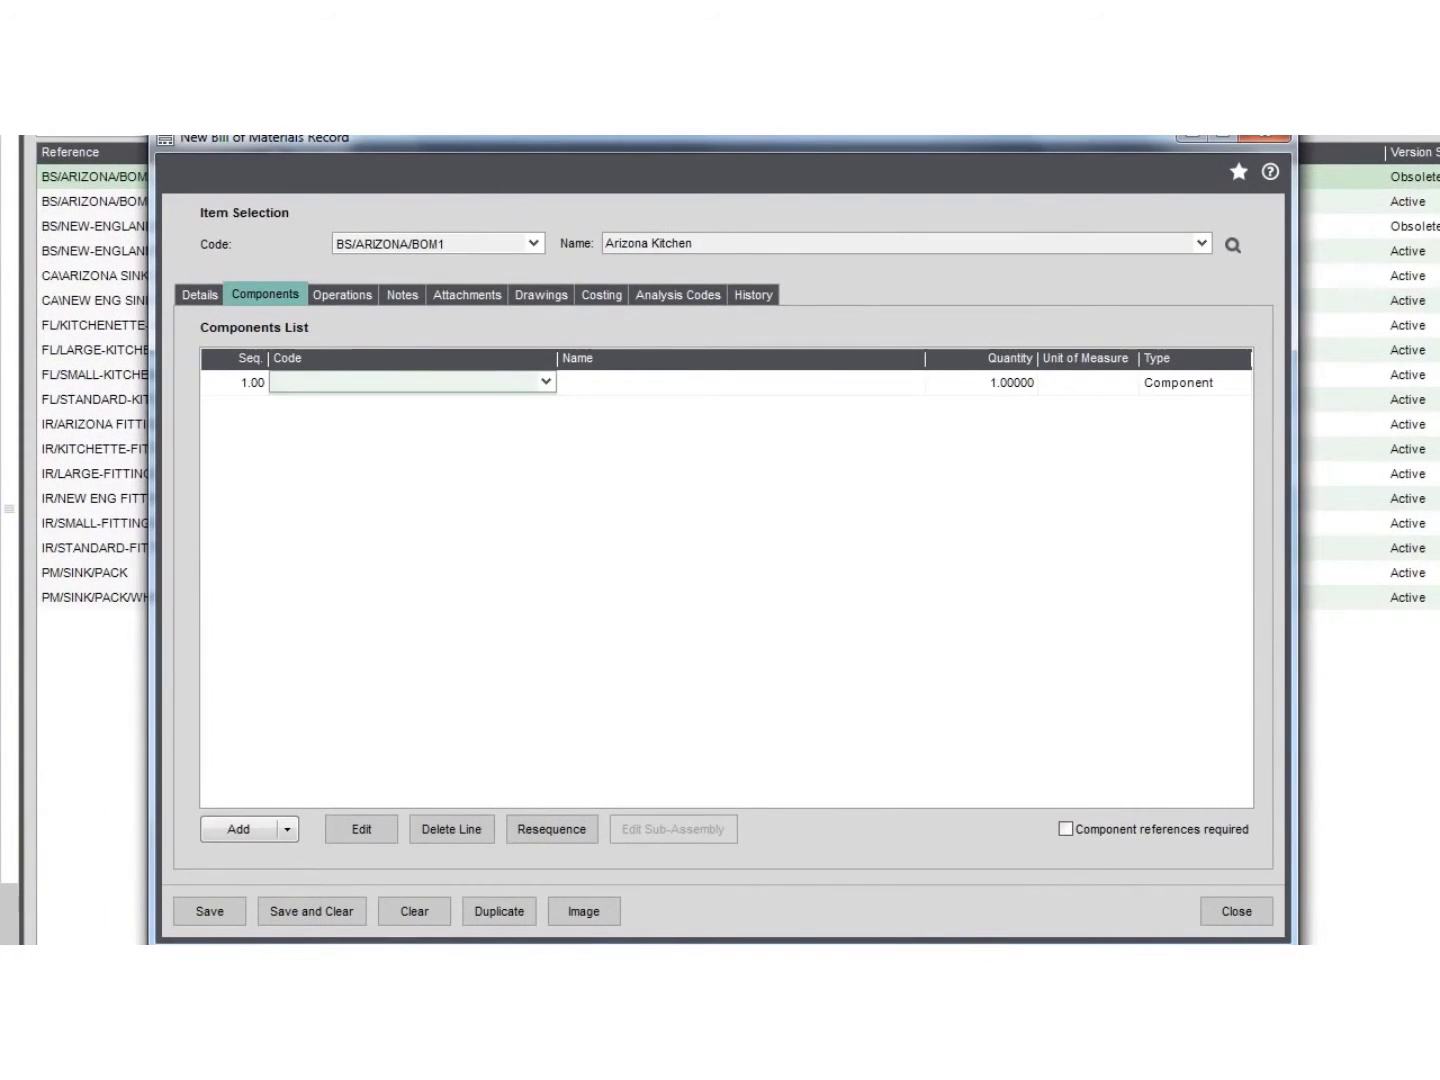
type("ca")
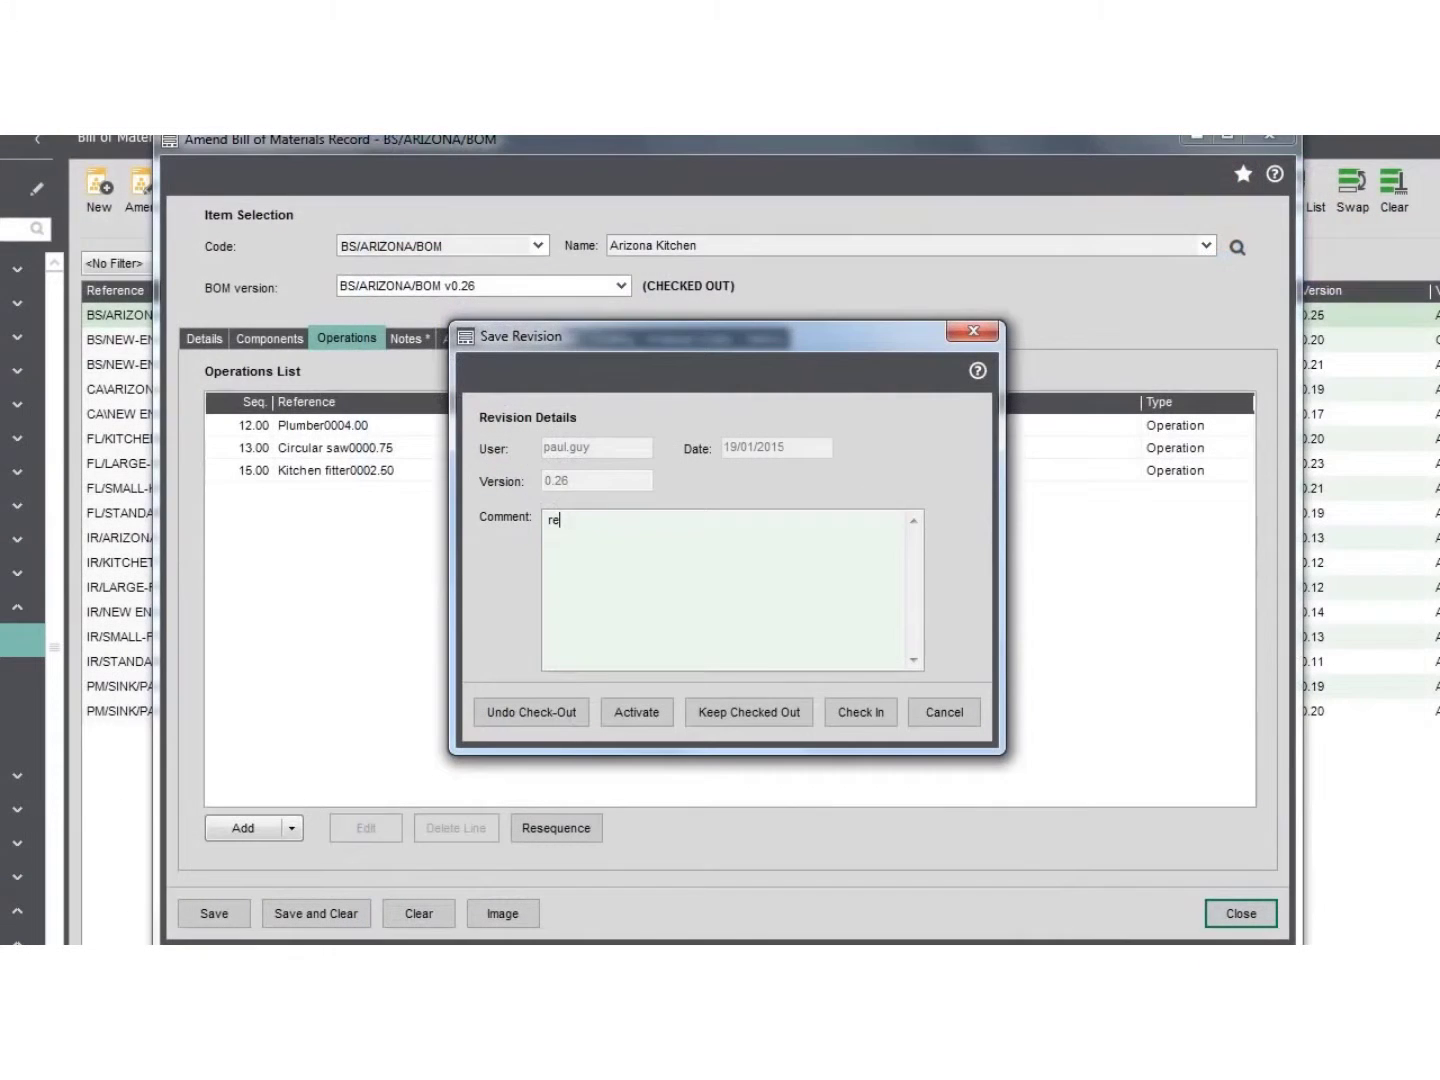
type("moved Assembler ")
type("88 operation")
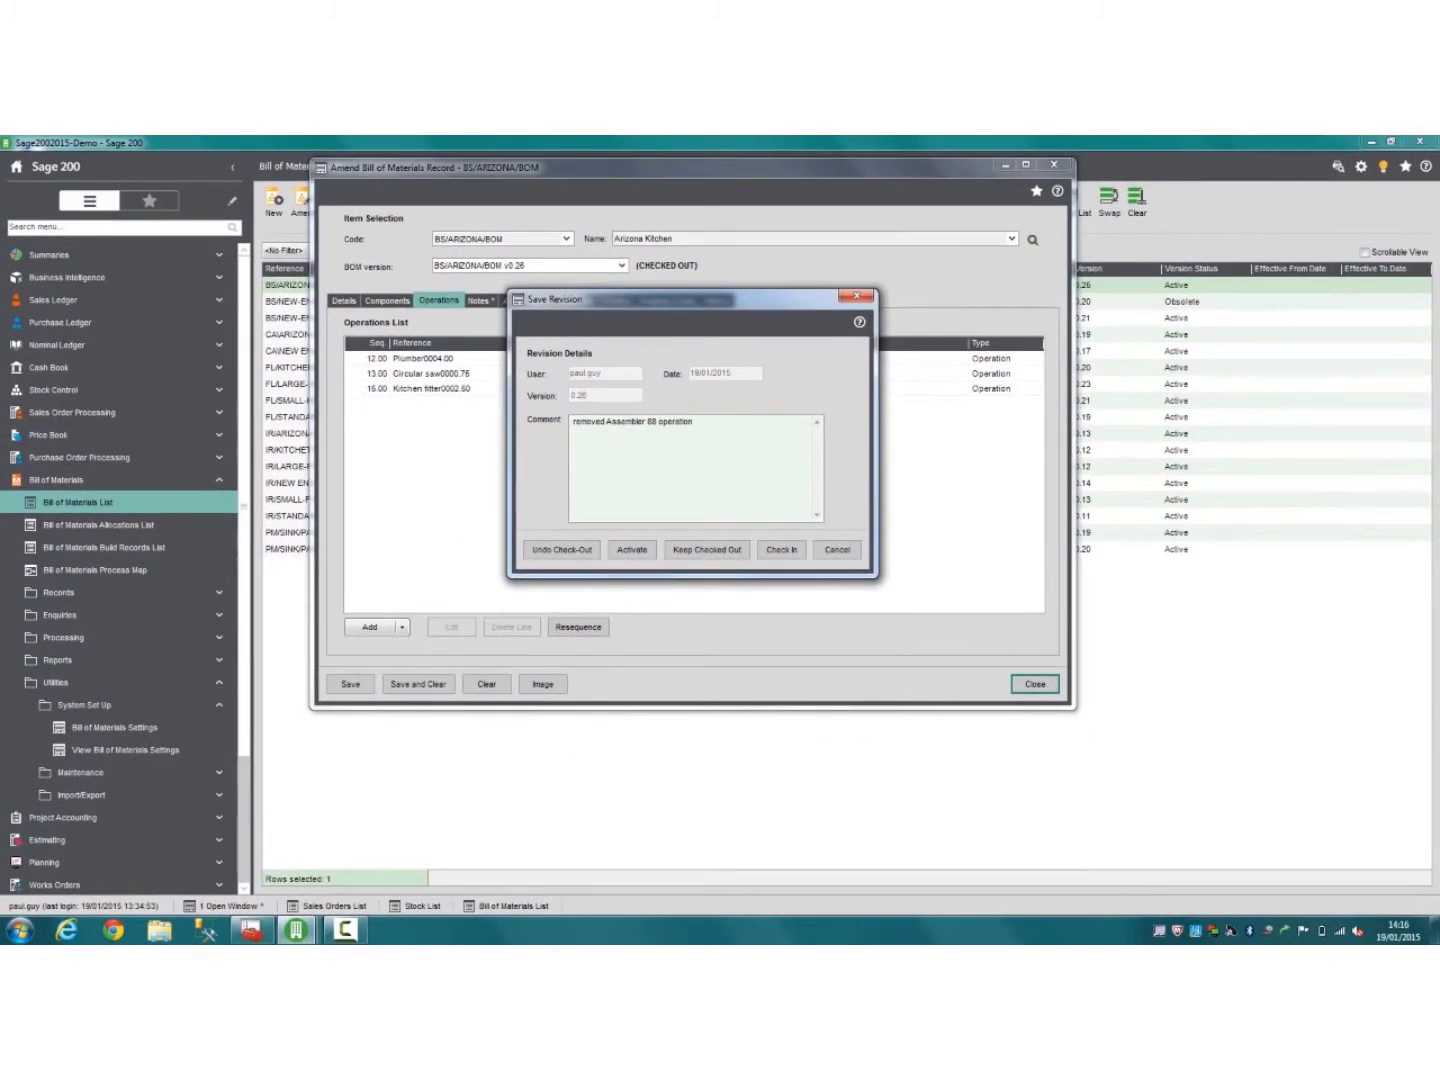